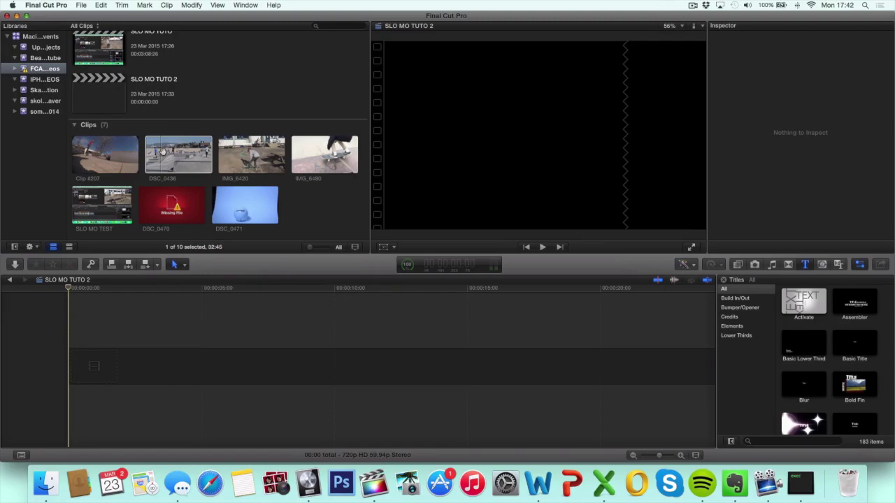
Add DSC_0436 to the SLO MO TUTO 2 timeline and trim off its opening
click(164, 153)
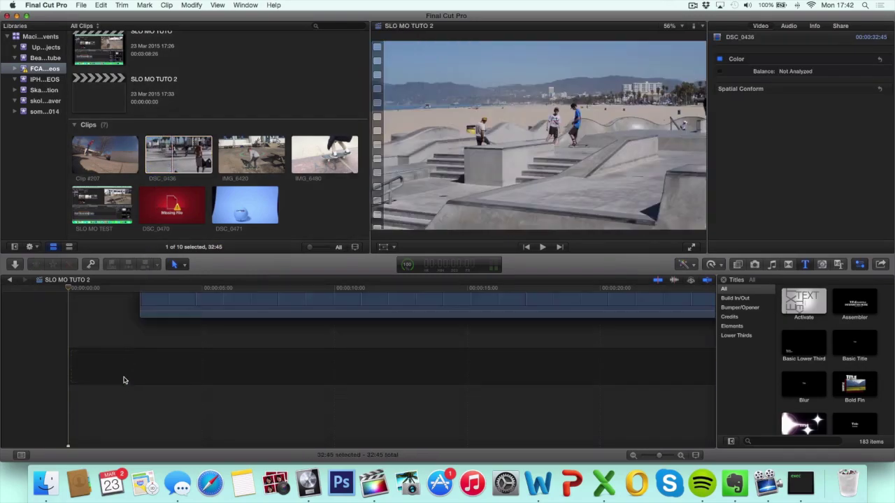
drag(150, 245, 124, 381)
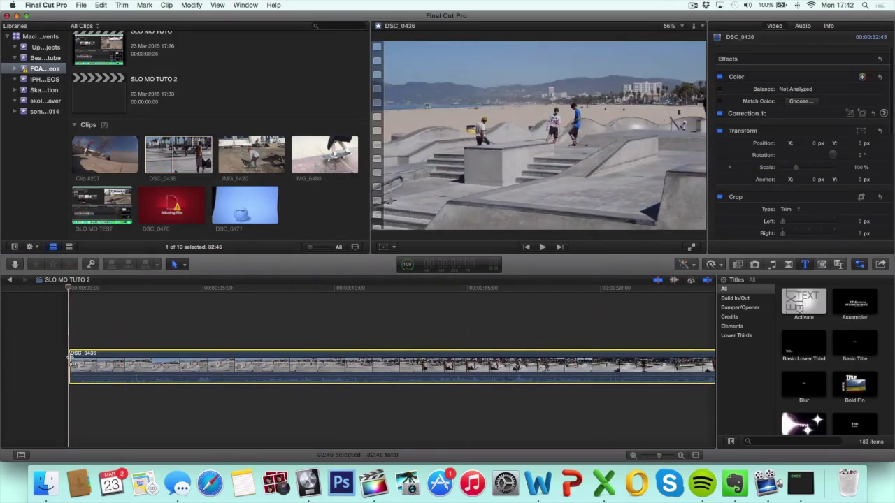
drag(72, 360, 325, 388)
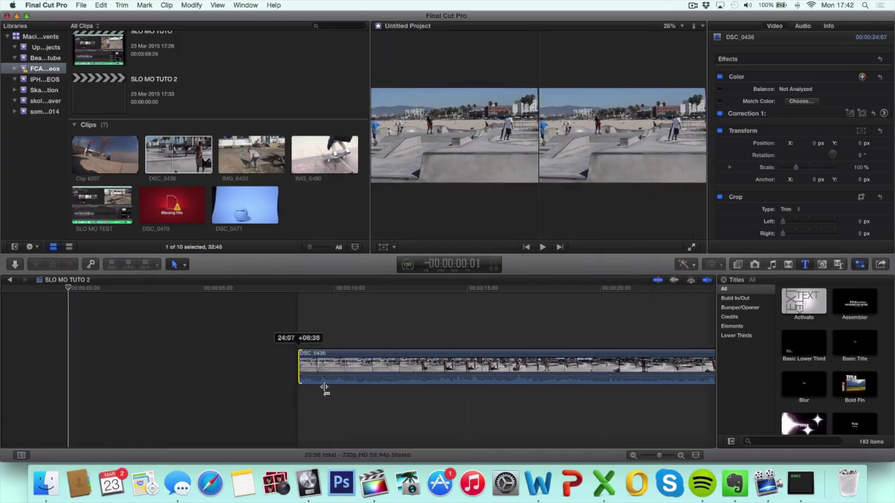
drag(324, 388, 447, 386)
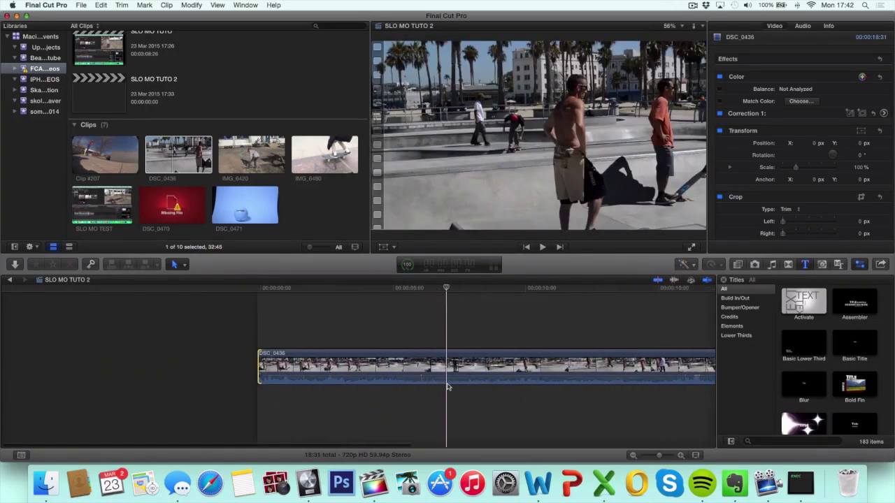
Trim the clip's end so the timeline runs about 8 seconds
scroll(532, 370, right, 5)
click(617, 360)
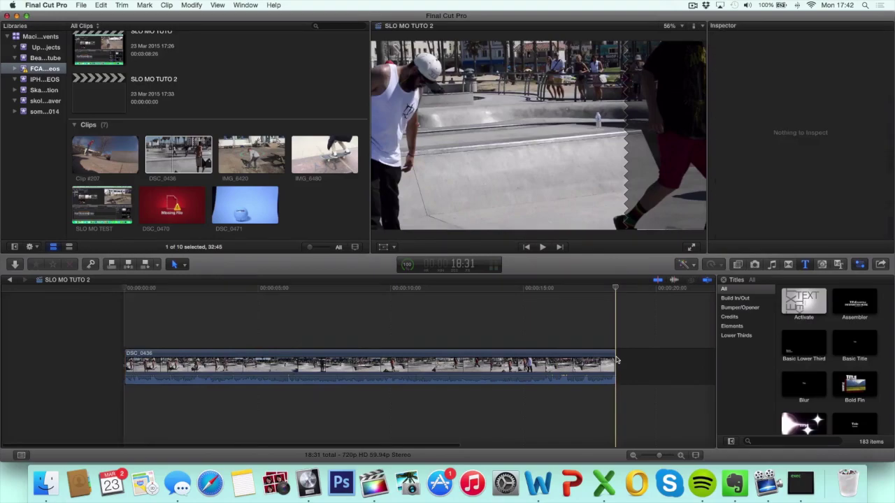
drag(617, 360, 347, 338)
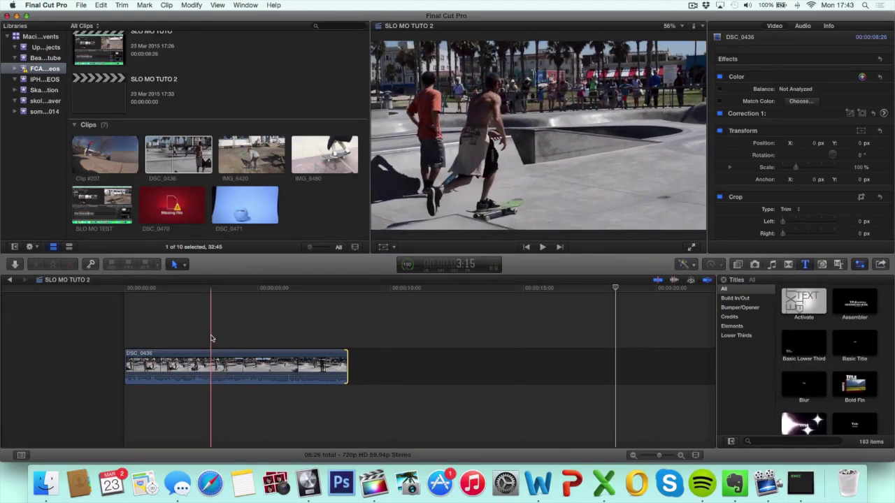
Blade DSC_0436 into three parts and select the middle part
key(super+b)
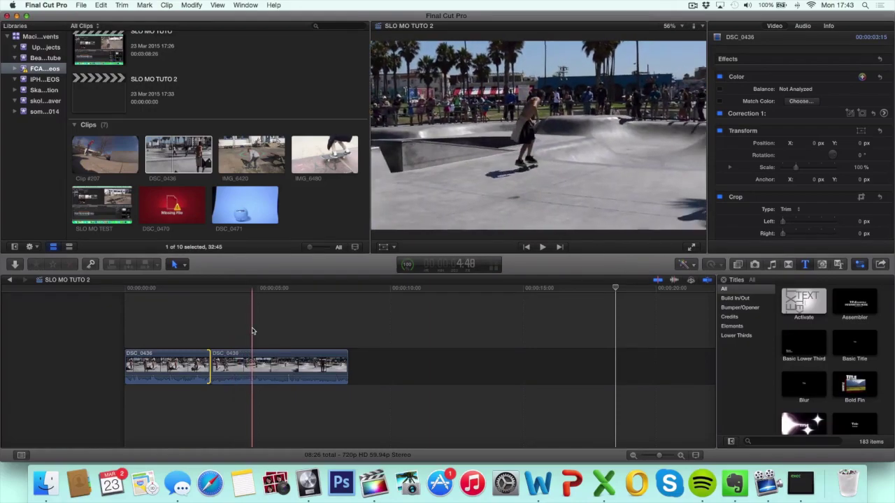
click(229, 361)
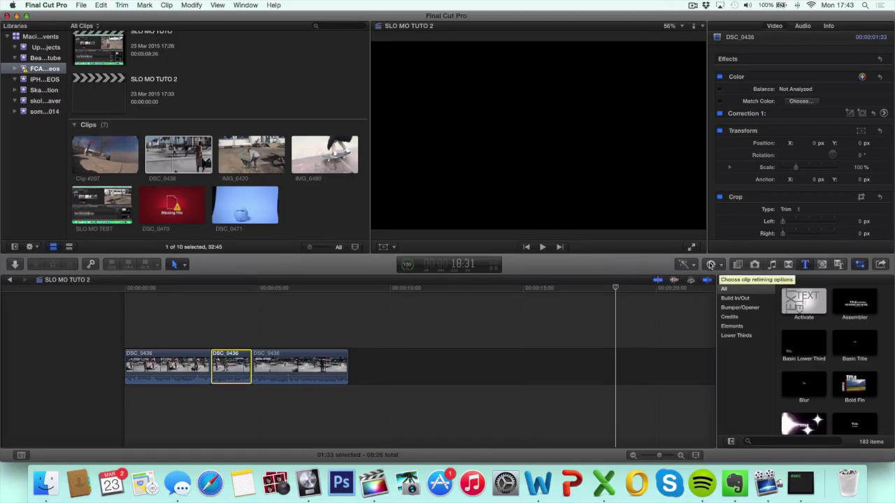
click(715, 265)
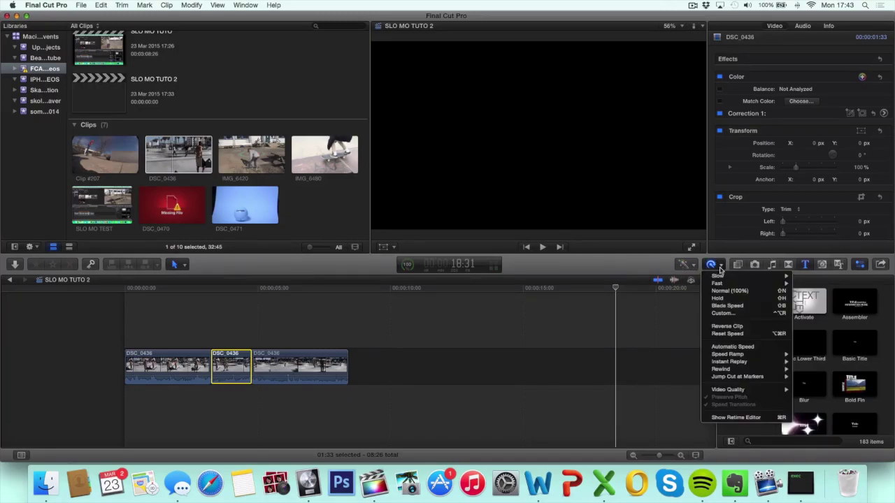
mouse_move(719, 276)
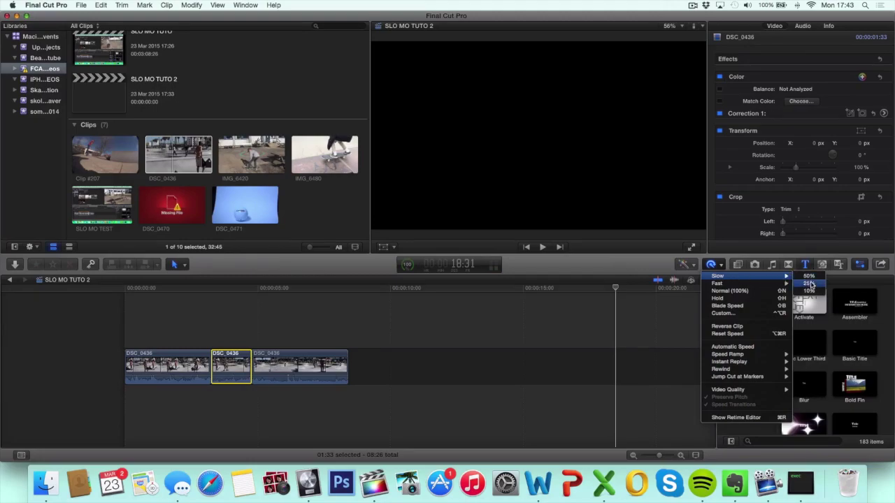
Retime the middle part to Slow 25%, stretch it to 20%, and play it back
click(809, 284)
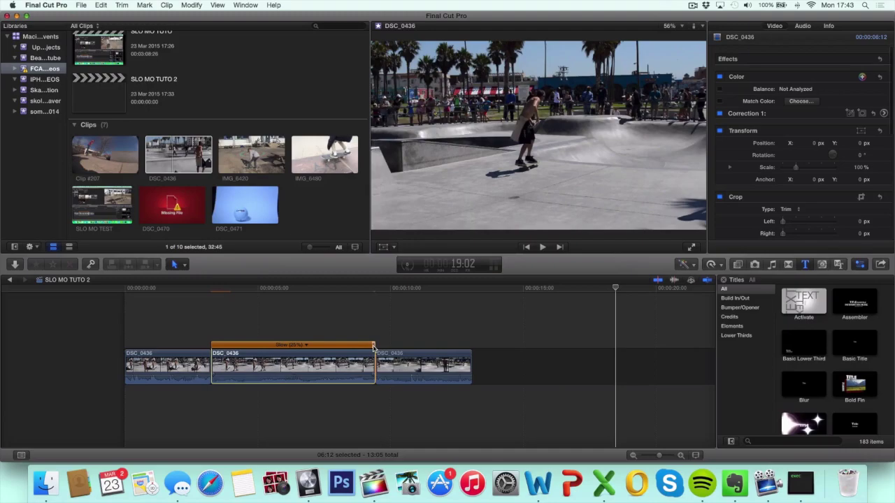
drag(374, 348, 415, 348)
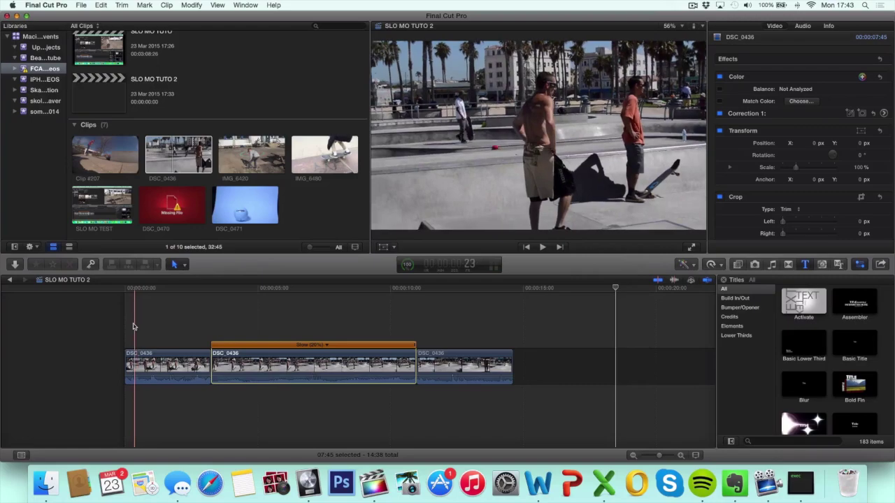
key(space)
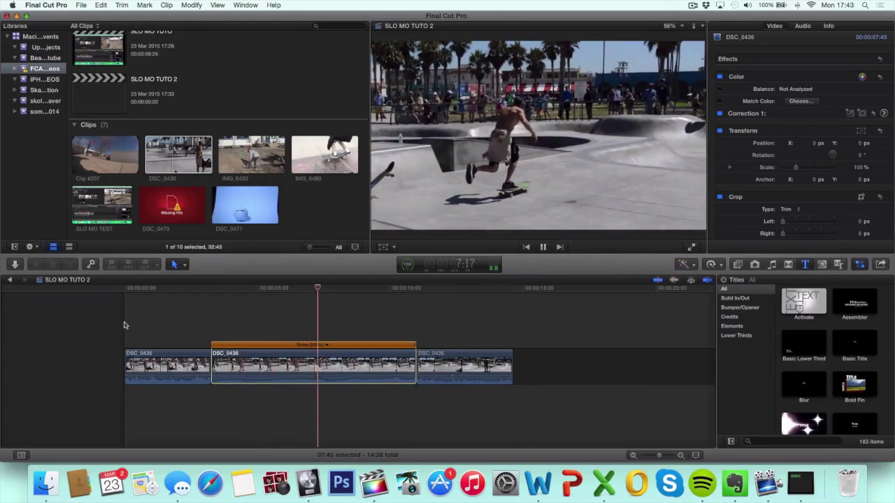
key(space)
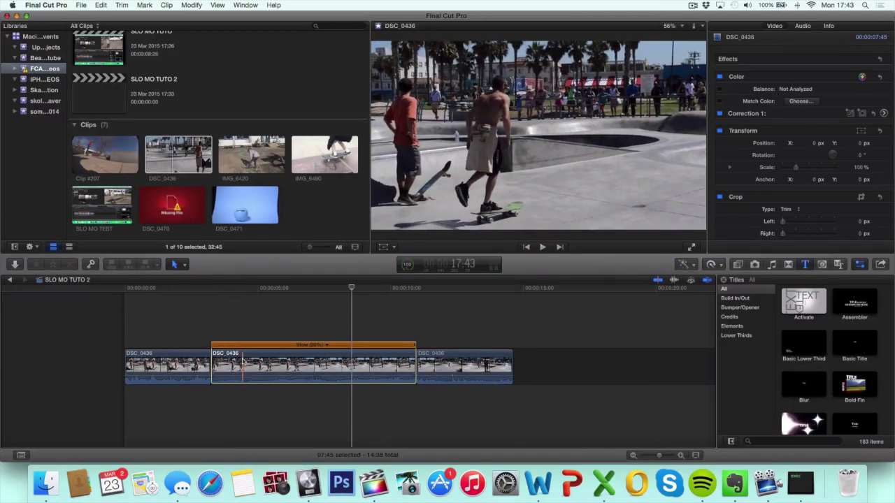
Set the middle part's video quality to Optical Flow and replay the edit from the start
click(720, 265)
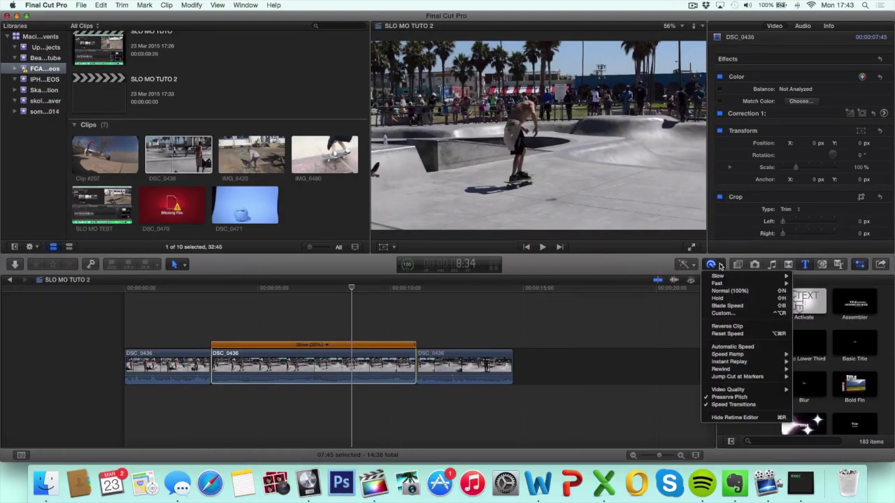
mouse_move(728, 389)
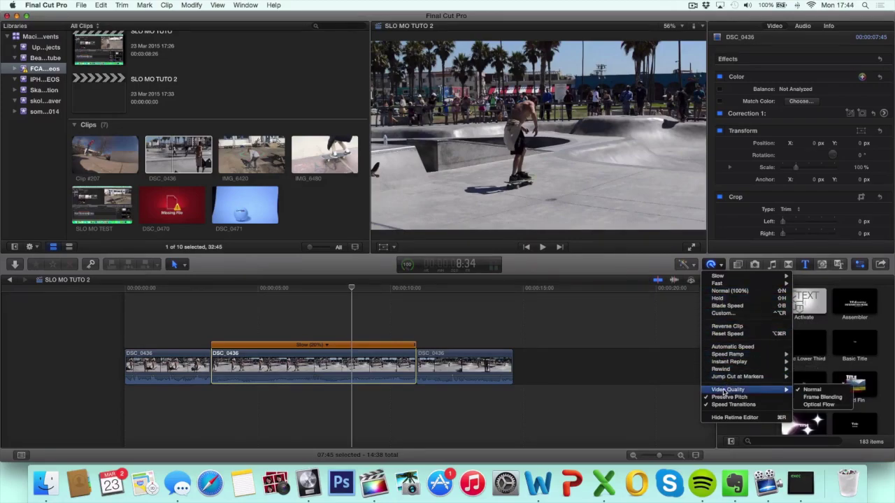
click(818, 405)
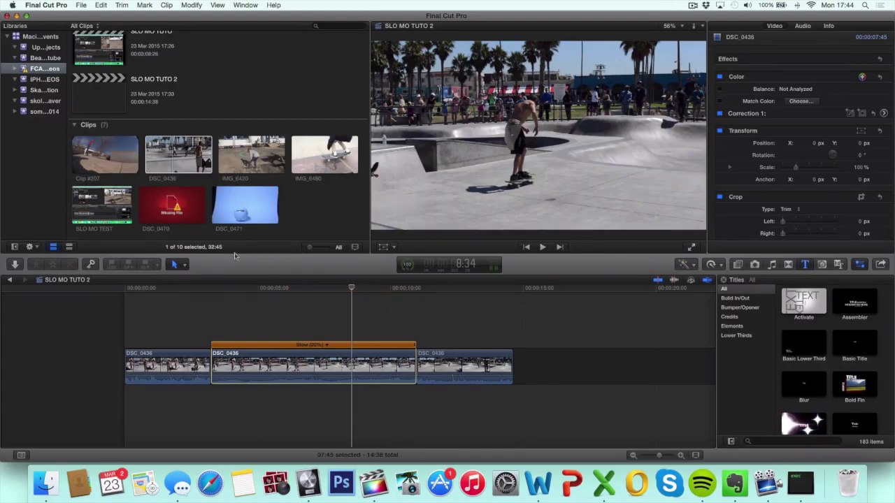
key(Home)
key(space)
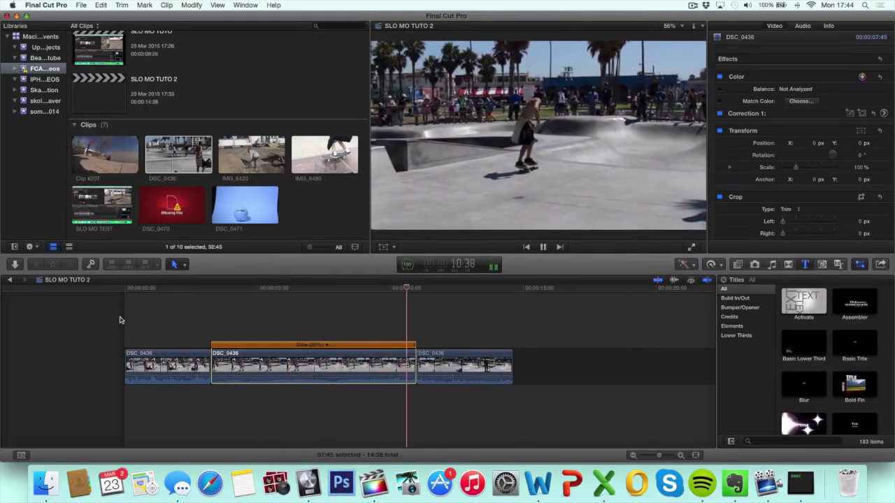
key(space)
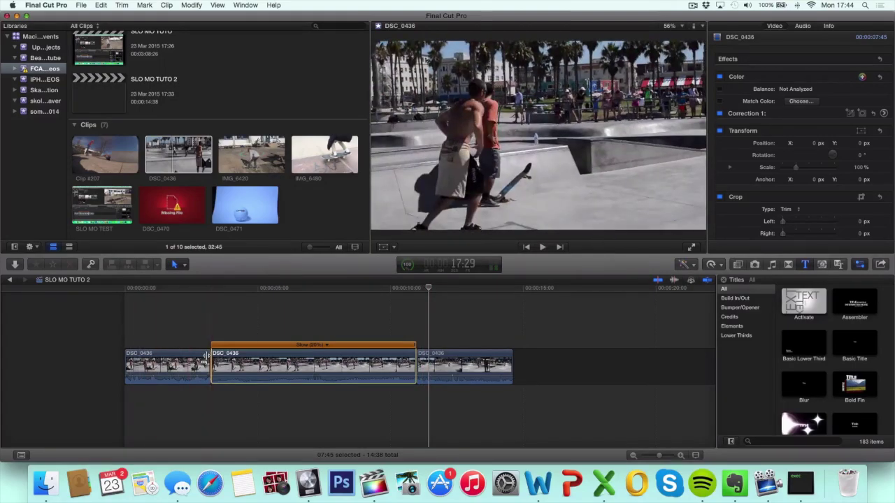
Stretch the middle part's retime bar to Slow (16%) and play it back
key(l)
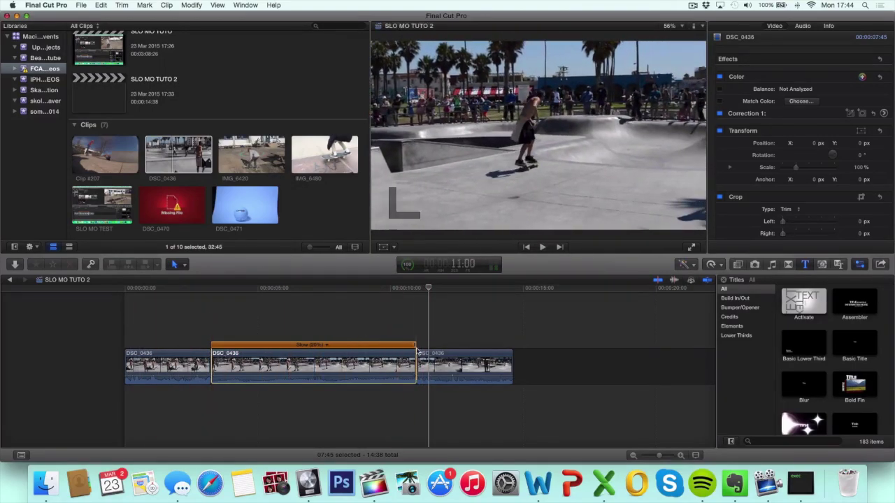
drag(415, 347, 468, 349)
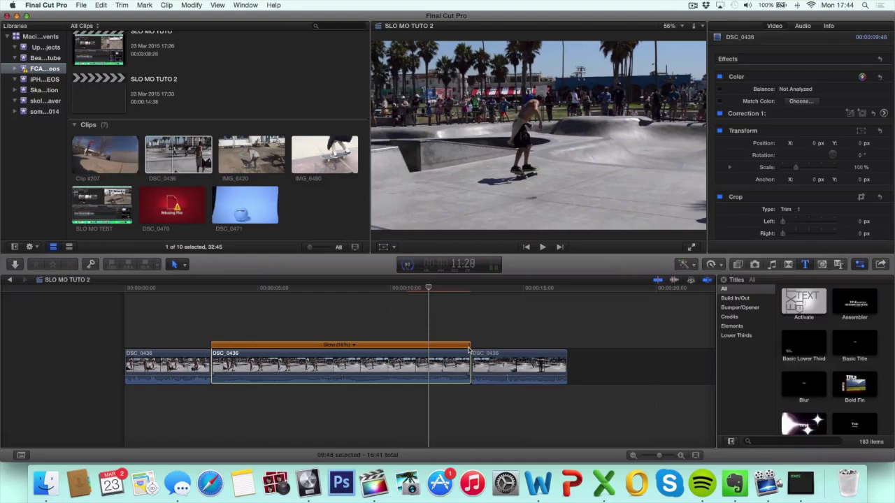
key(space)
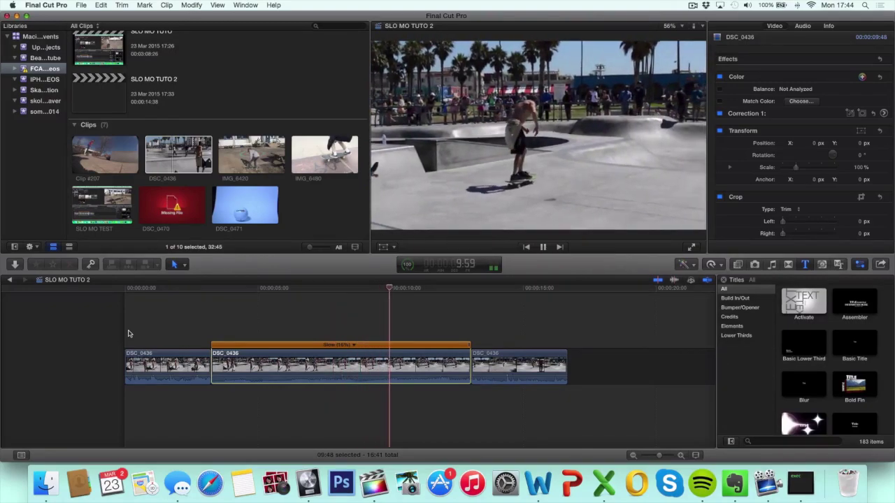
key(space)
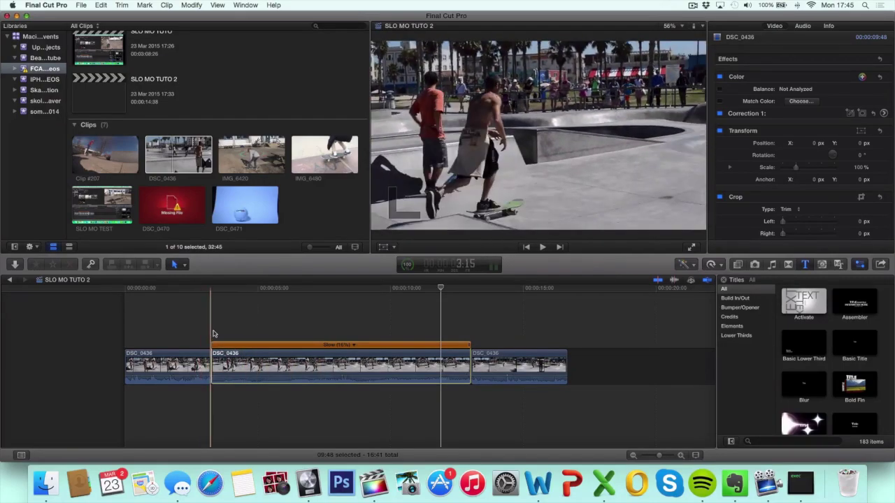
Replay the edit from where the slow section begins
click(212, 304)
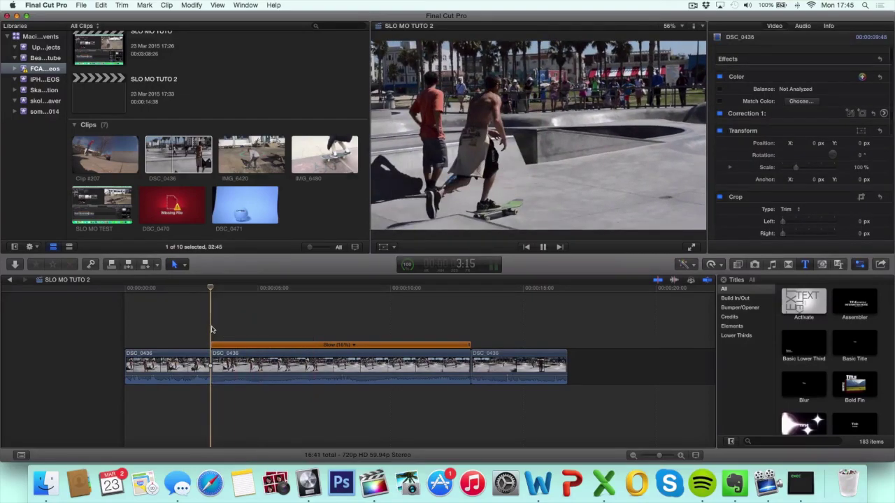
key(space)
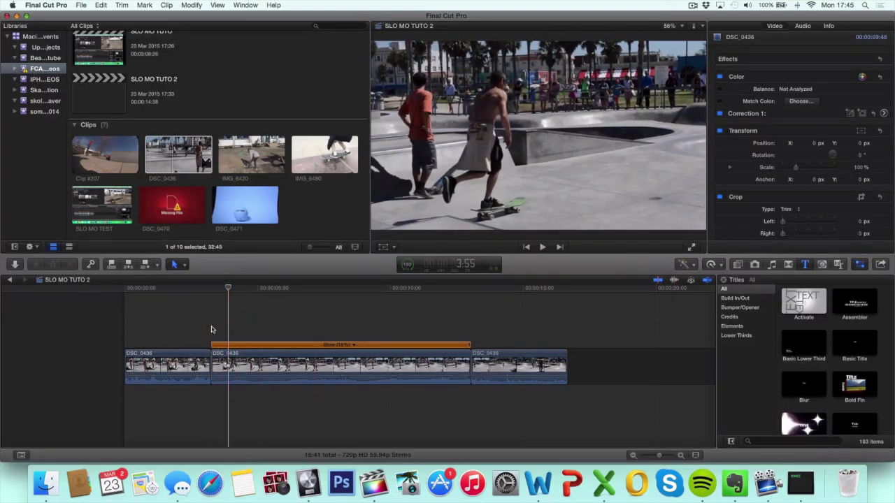
key(space)
key(space)
Uncheck Preserve Pitch for the slowed middle part and play it back
click(382, 368)
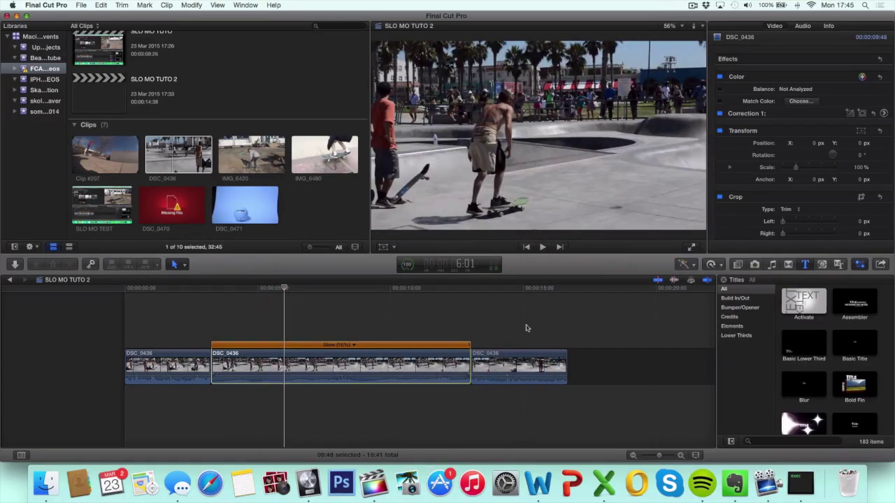
click(716, 266)
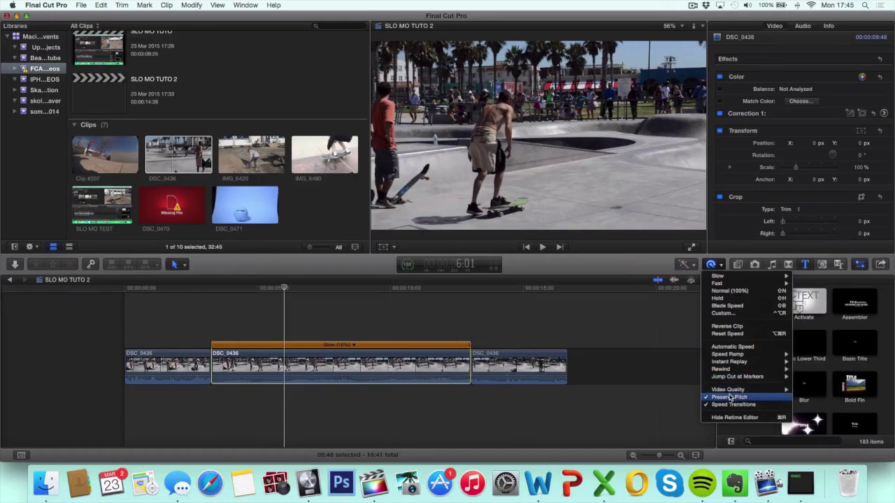
click(731, 398)
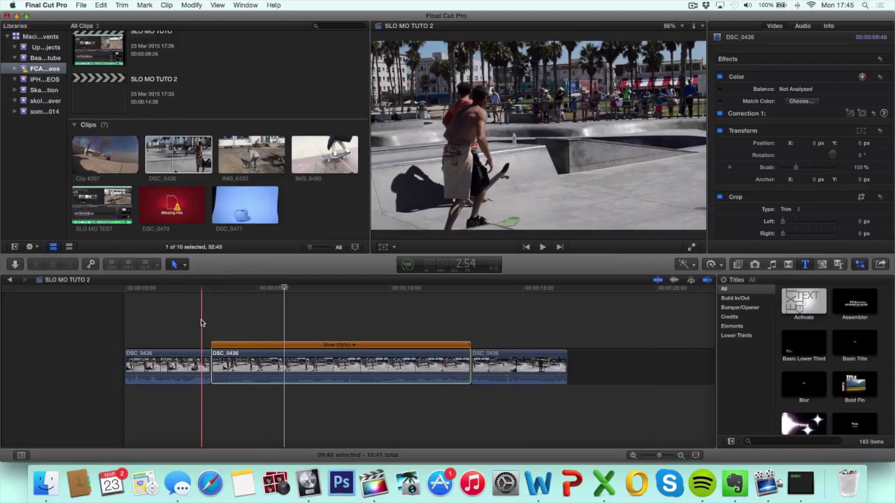
key(space)
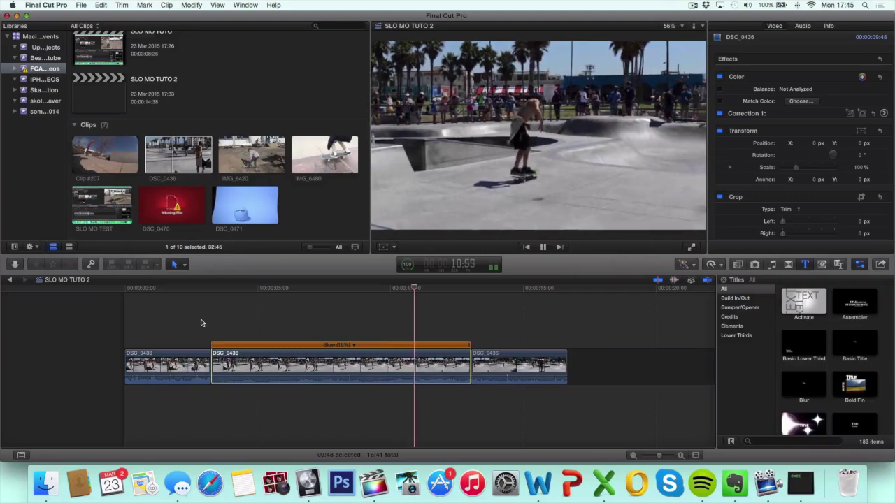
key(space)
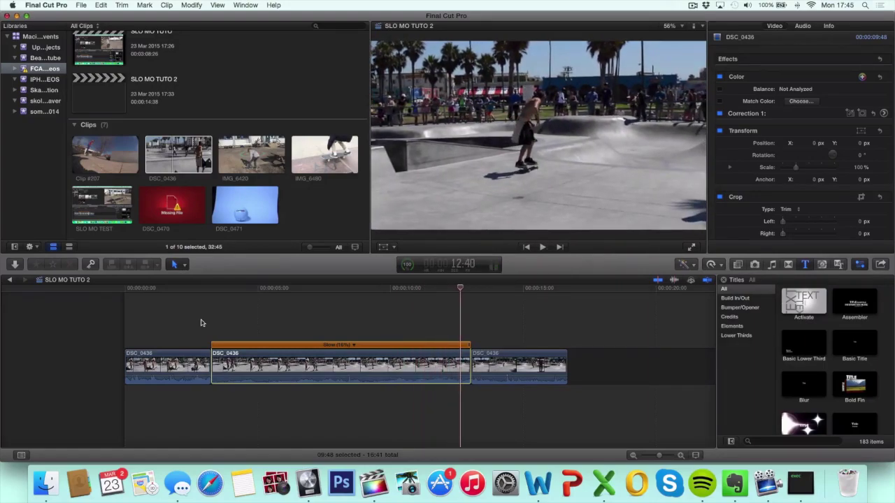
scroll(126, 309, right, 5)
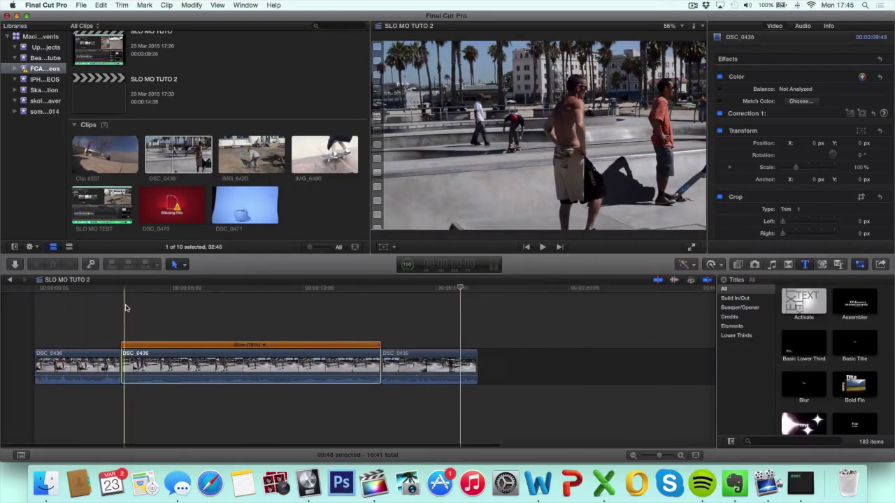